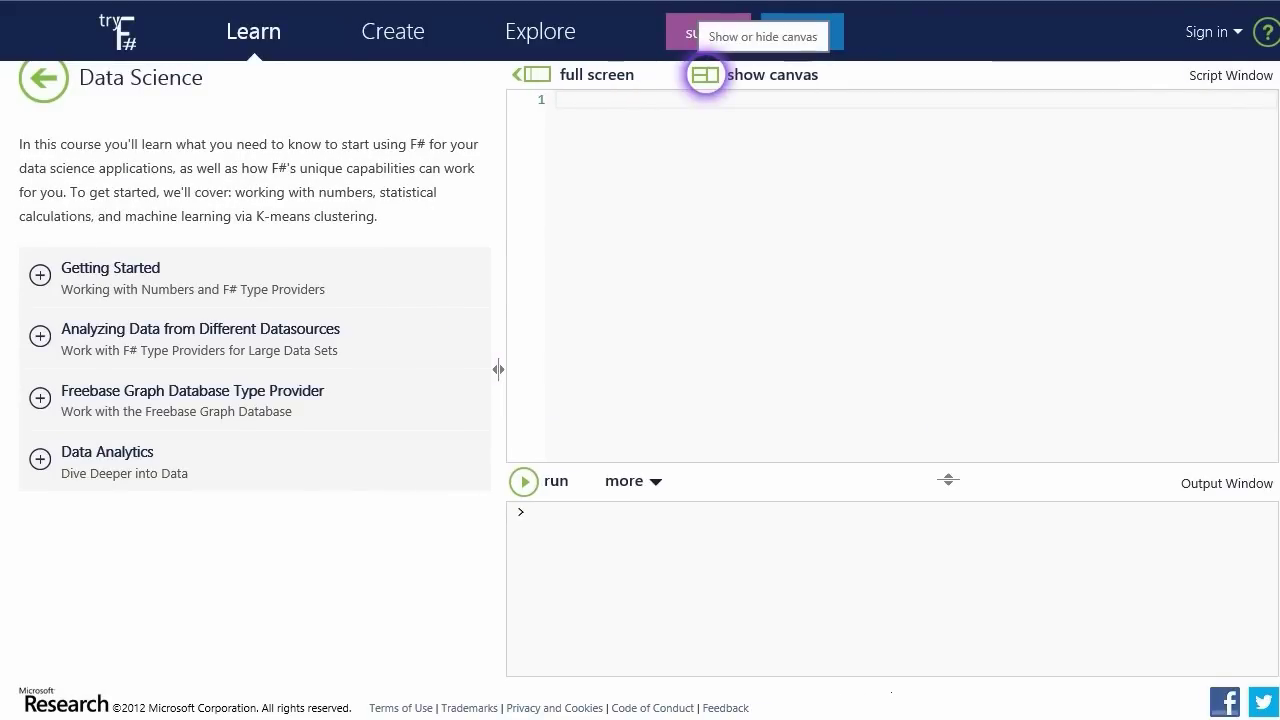
- Show the canvas beside the Data Science script, try full screen, and open then close the more-options menu
{"action": "left_click", "coordinate": [705, 74]}
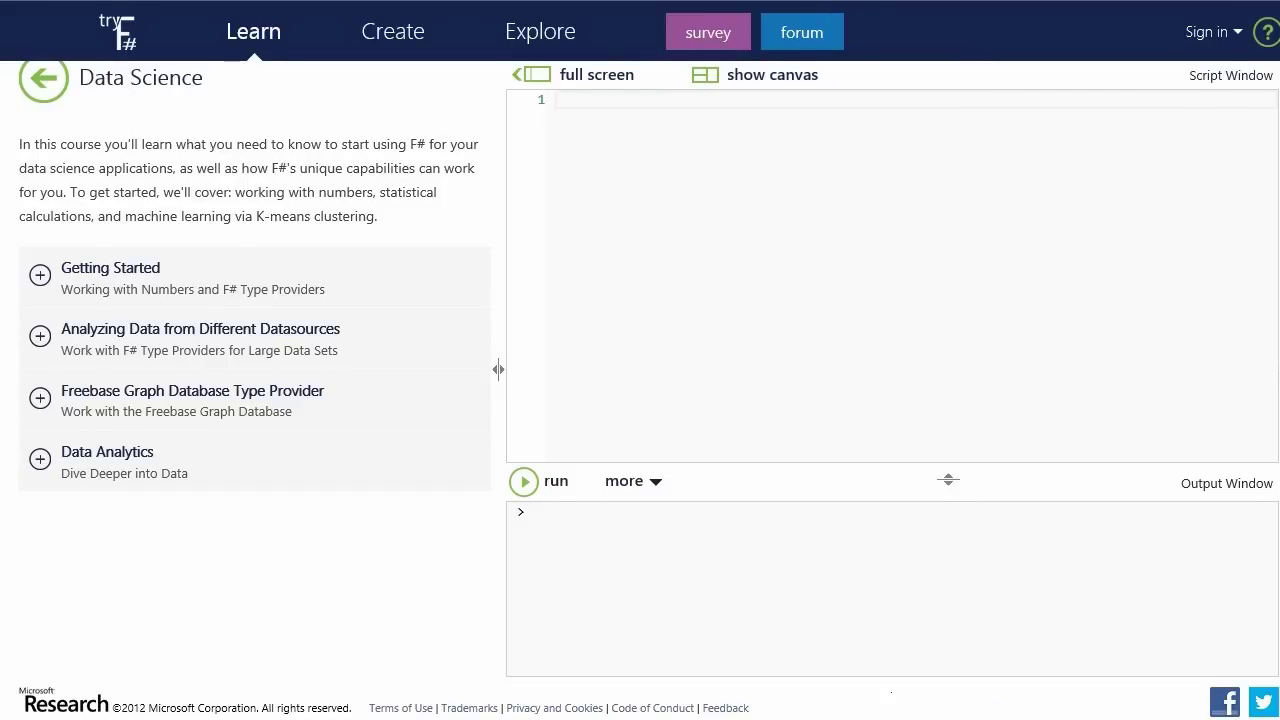
{"action": "left_click", "coordinate": [537, 74]}
{"action": "left_click", "coordinate": [55, 74]}
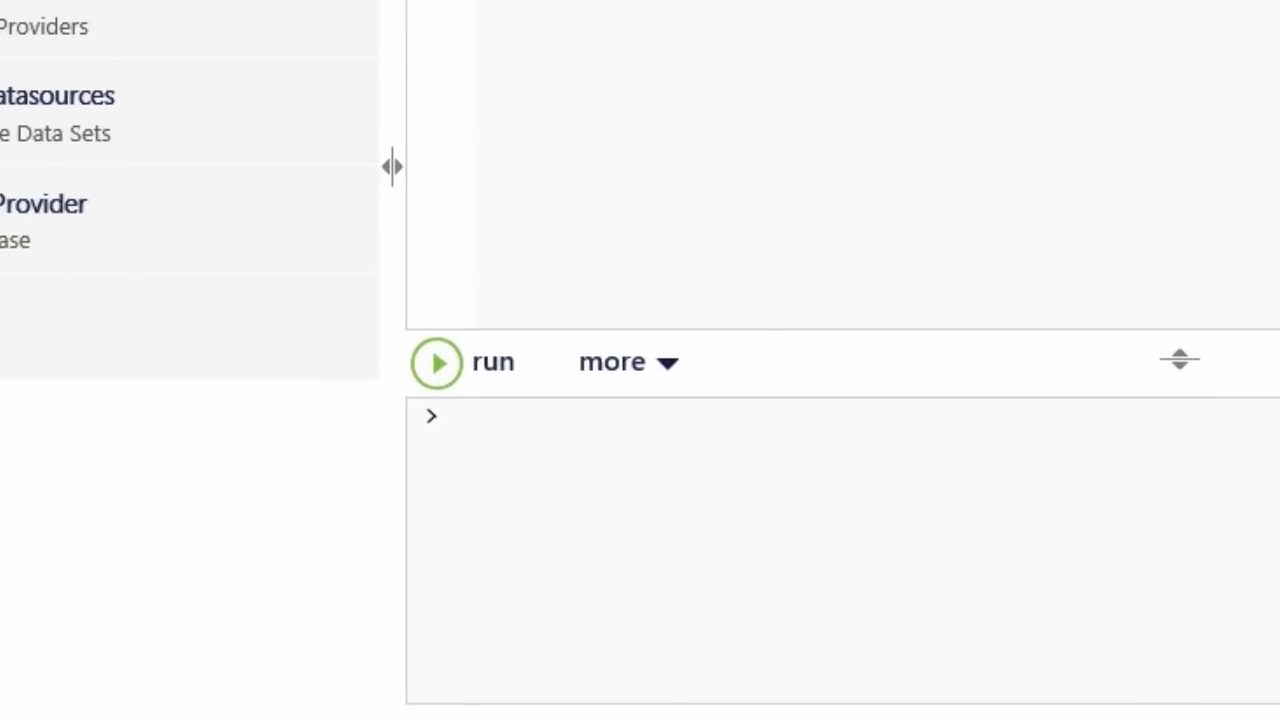
{"action": "left_click", "coordinate": [620, 362]}
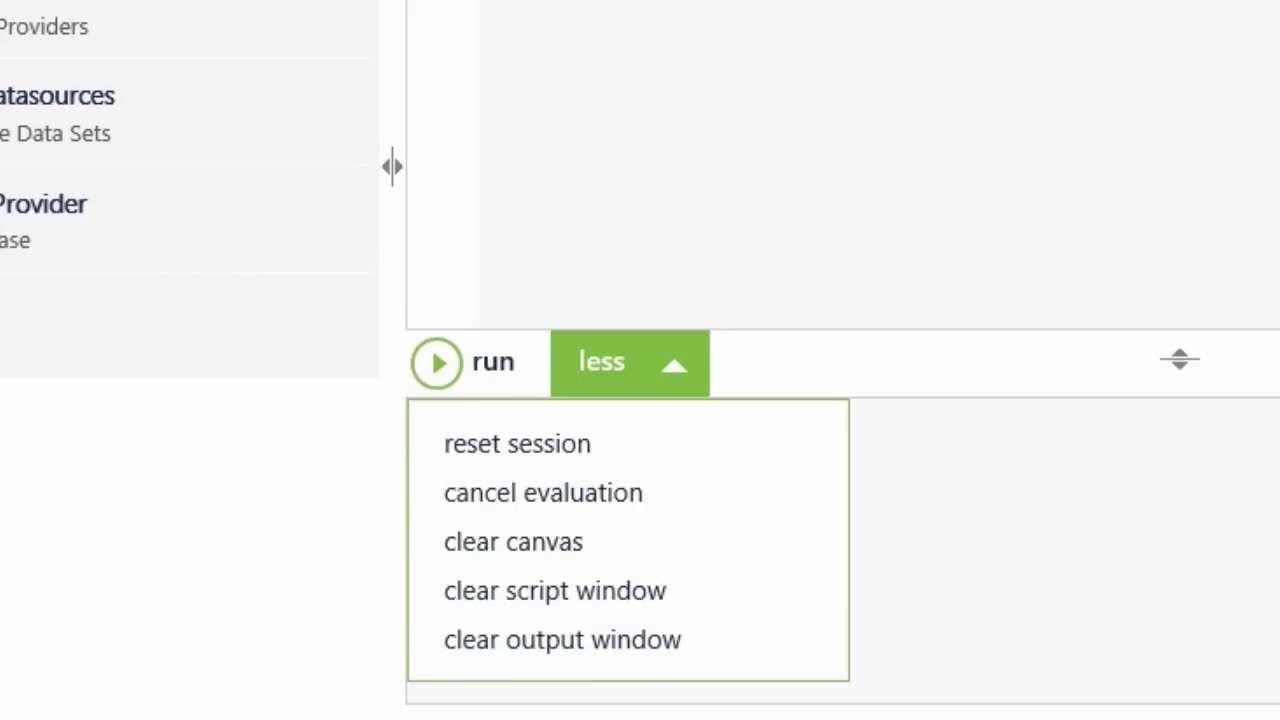
{"action": "left_click", "coordinate": [543, 492]}
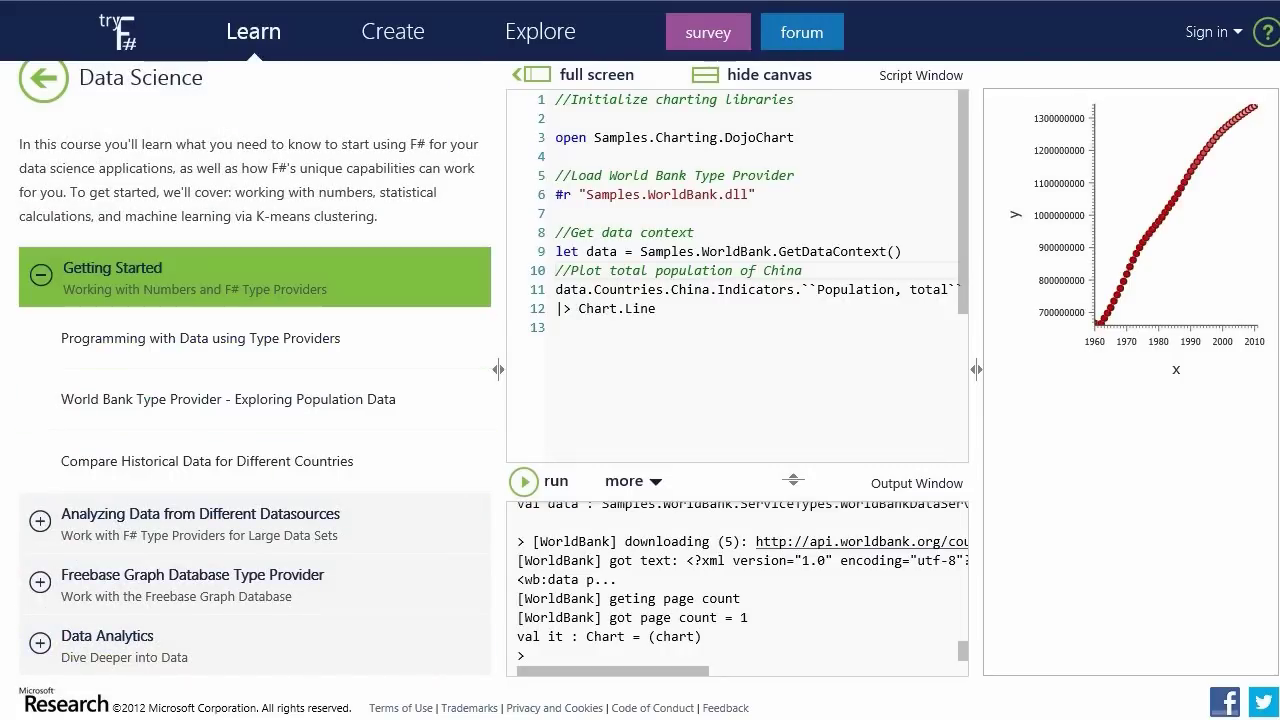
- Move through the course outline to the Exploring Healthcare Data lesson and open it
{"action": "key", "text": "Left"}
{"action": "key", "text": "Down"}
{"action": "key", "text": "Right"}
{"action": "key", "text": "Down"}
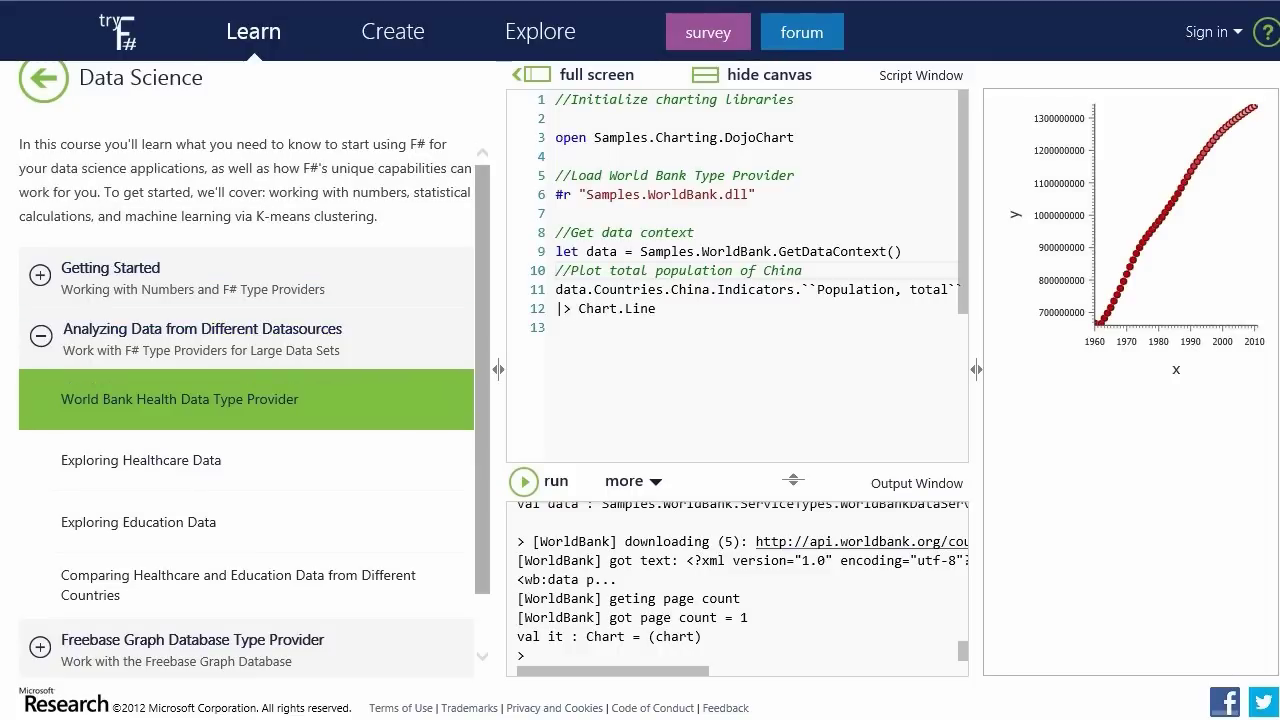
{"action": "key", "text": "Down"}
{"action": "key", "text": "Return"}
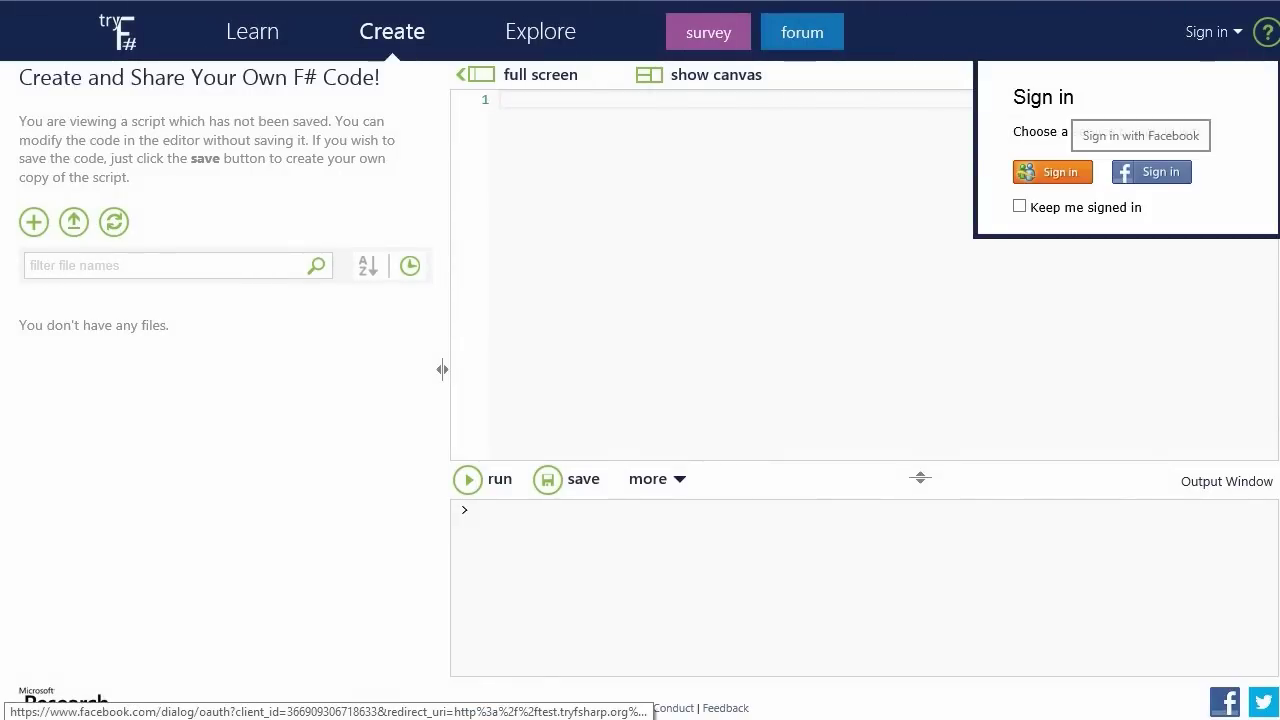
- Sign in with Facebook and submit a profile nickname
{"action": "left_click", "coordinate": [1152, 172]}
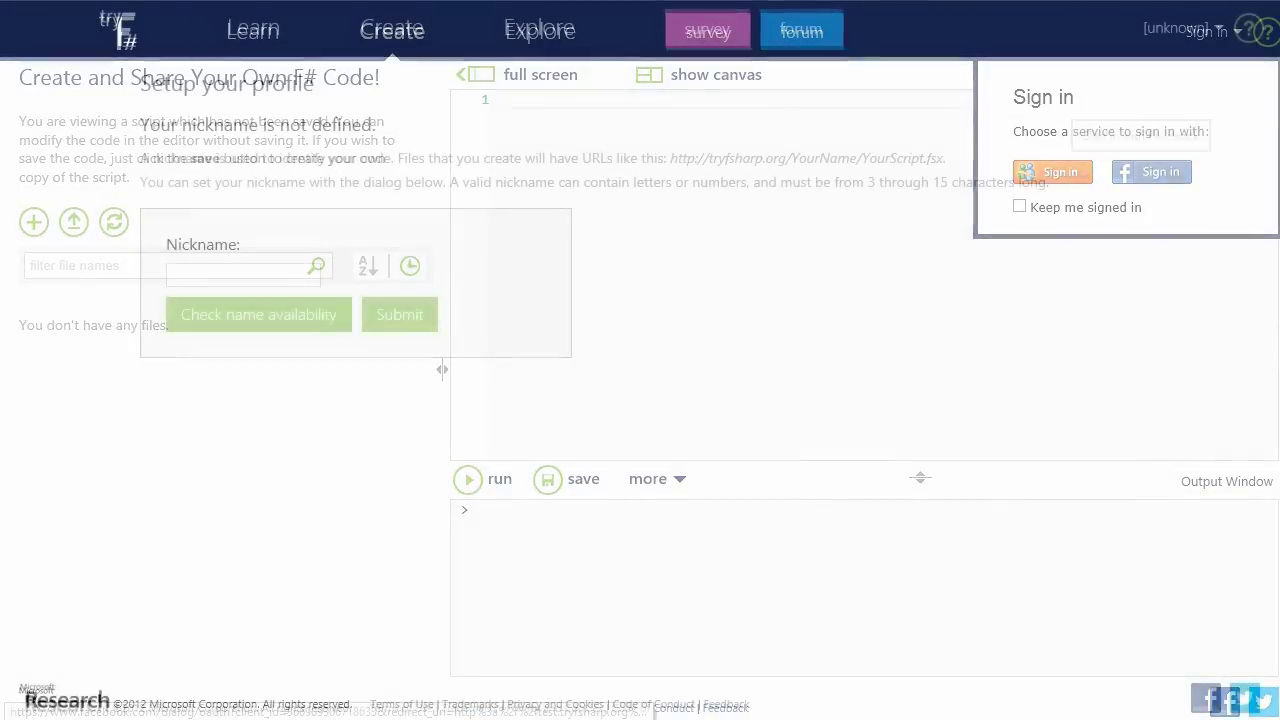
{"action": "type", "text": "awebmonkey"}
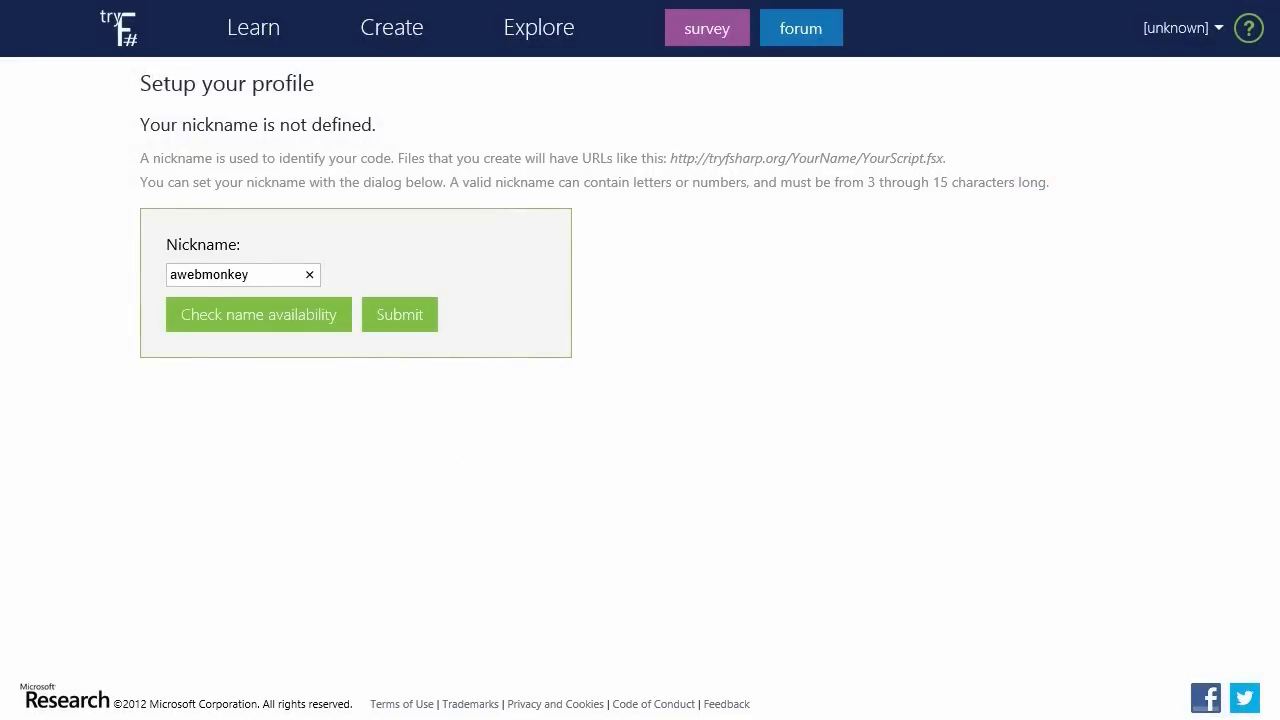
{"action": "key", "text": "Return"}
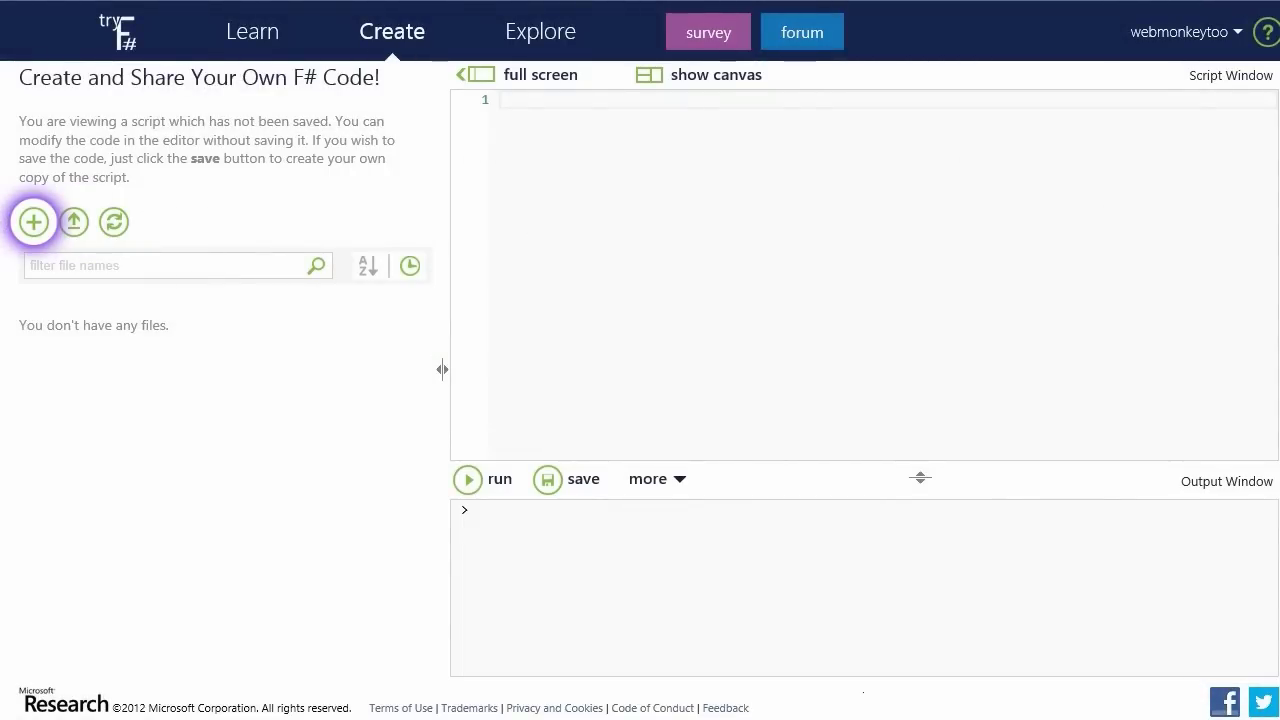
- Name the new script helloworld.fsx and save it
{"action": "type", "text": "helloworld.fsx"}
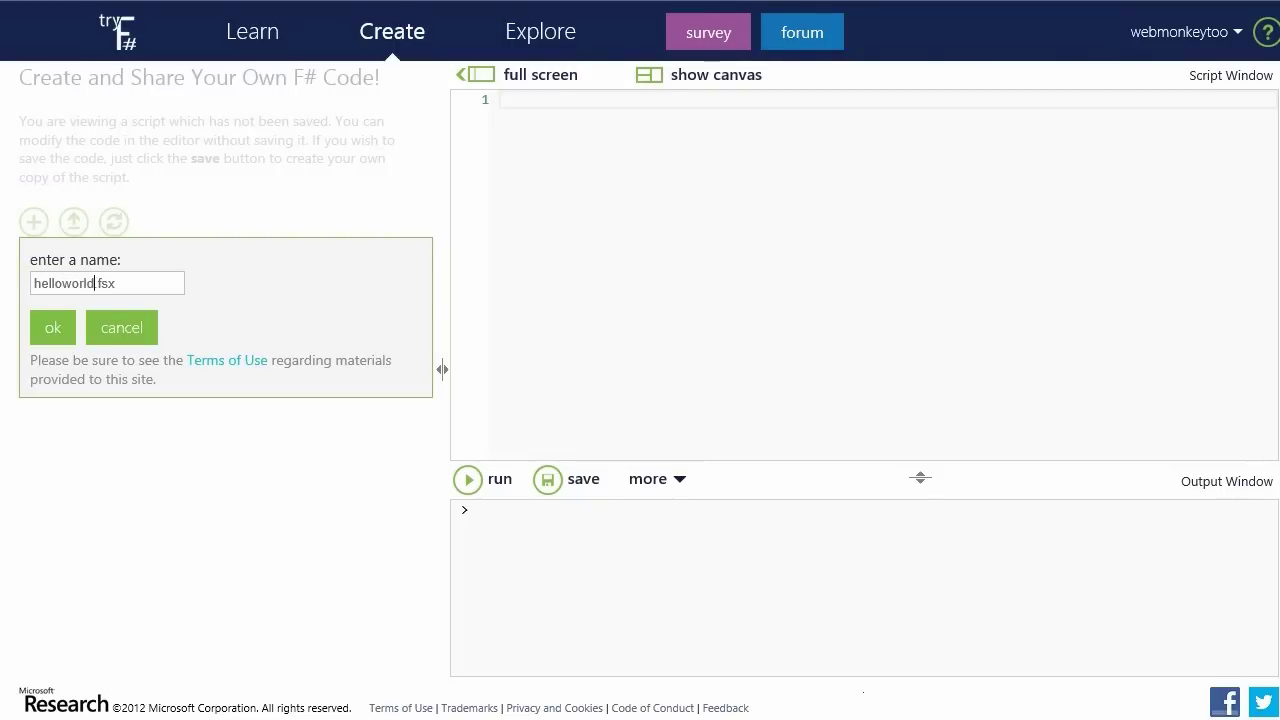
{"action": "key", "text": "Return"}
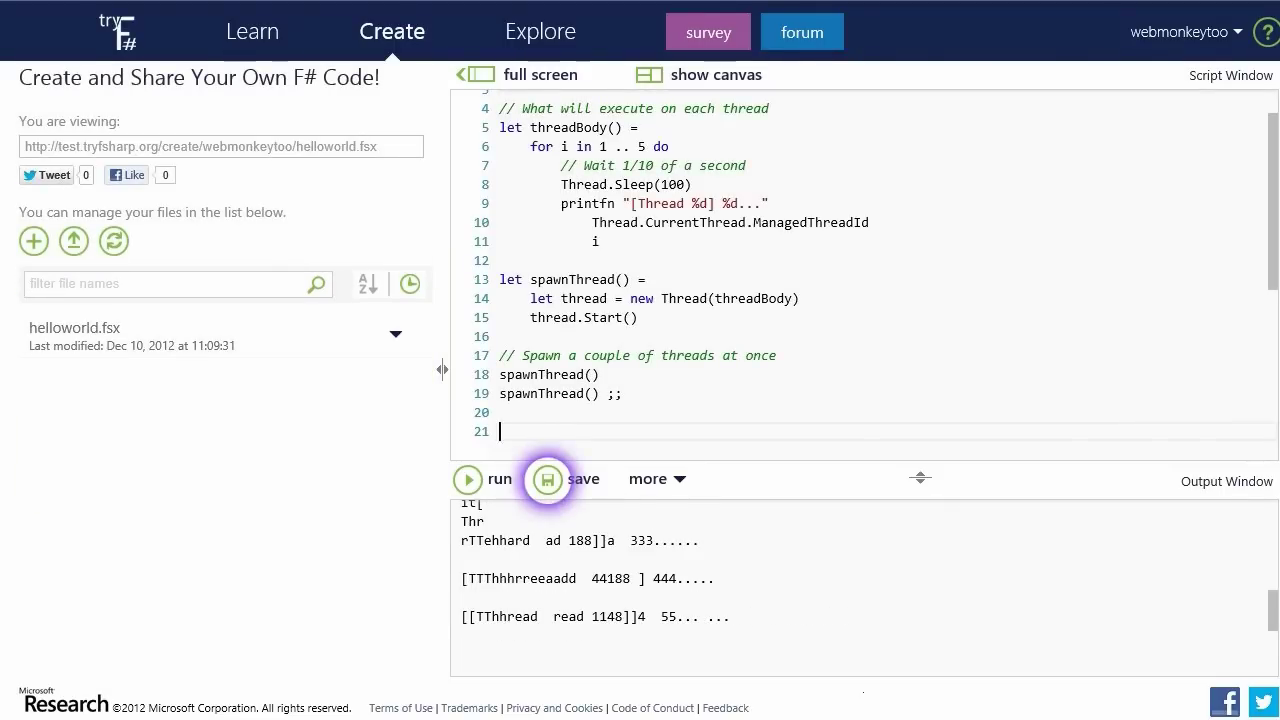
{"action": "left_click", "coordinate": [548, 479]}
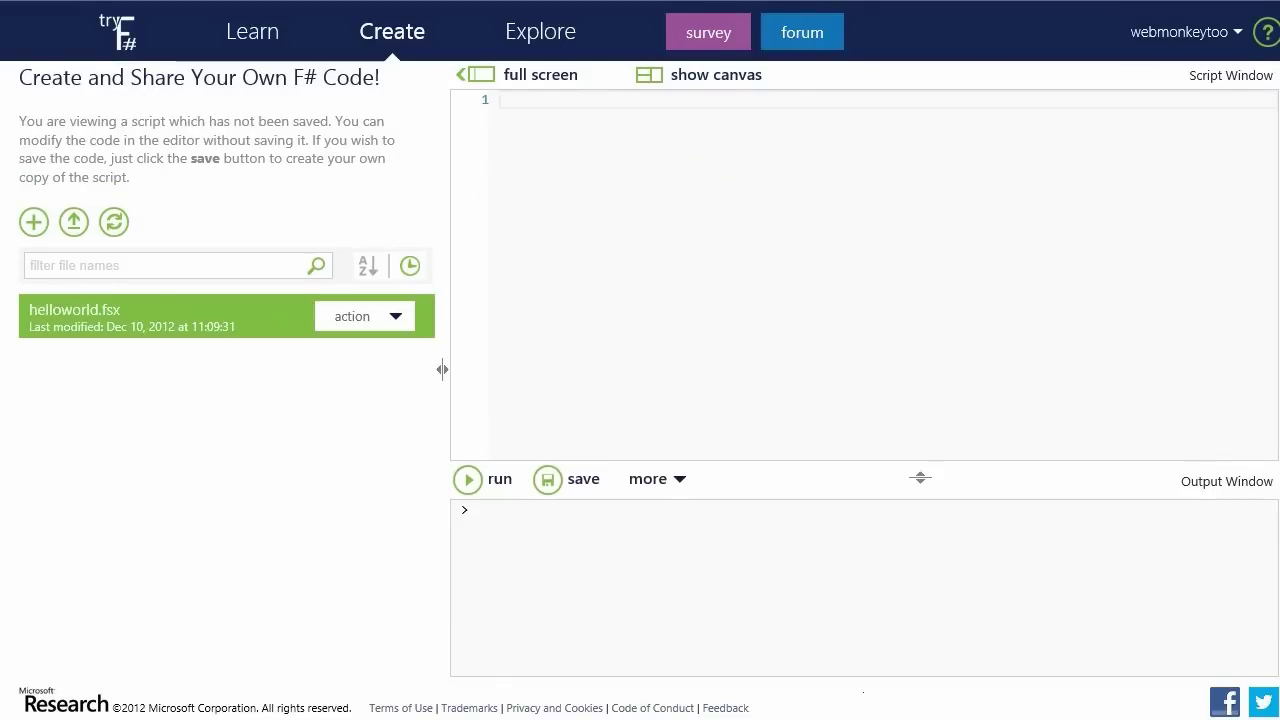
- Bring up the sharing options for helloworld.fsx, then close them
{"action": "left_click", "coordinate": [364, 316]}
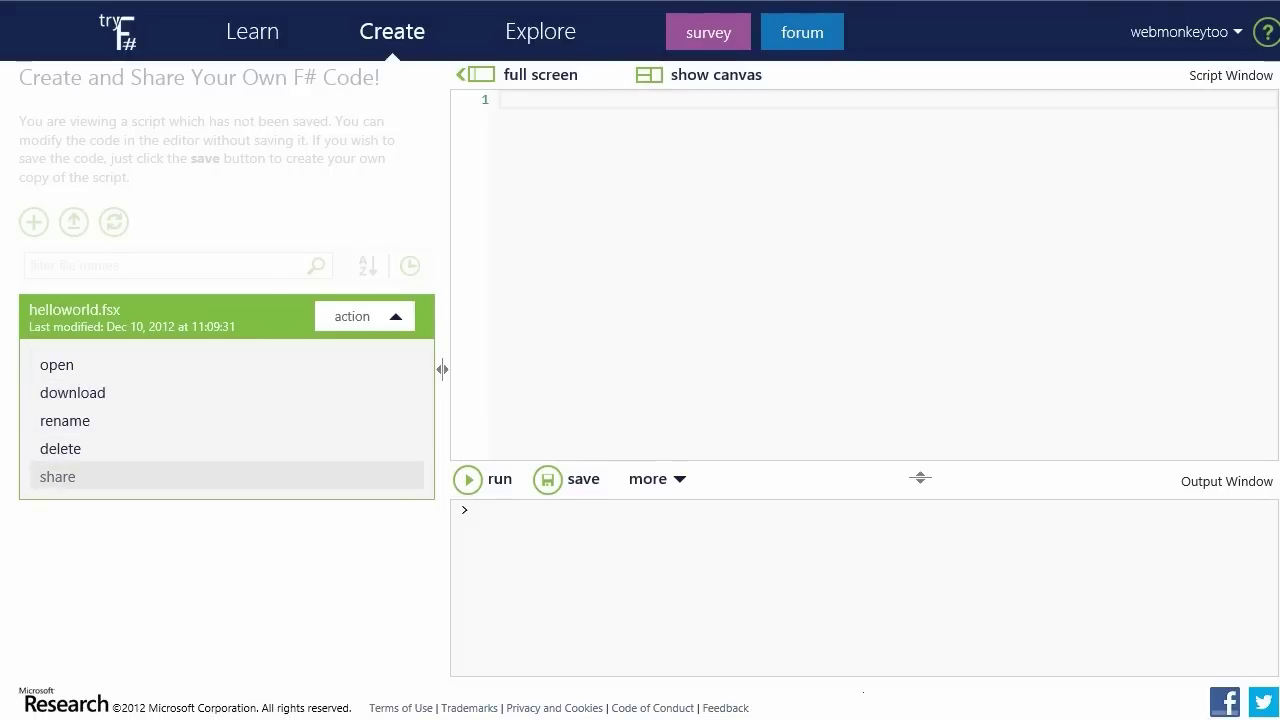
{"action": "left_click", "coordinate": [57, 476]}
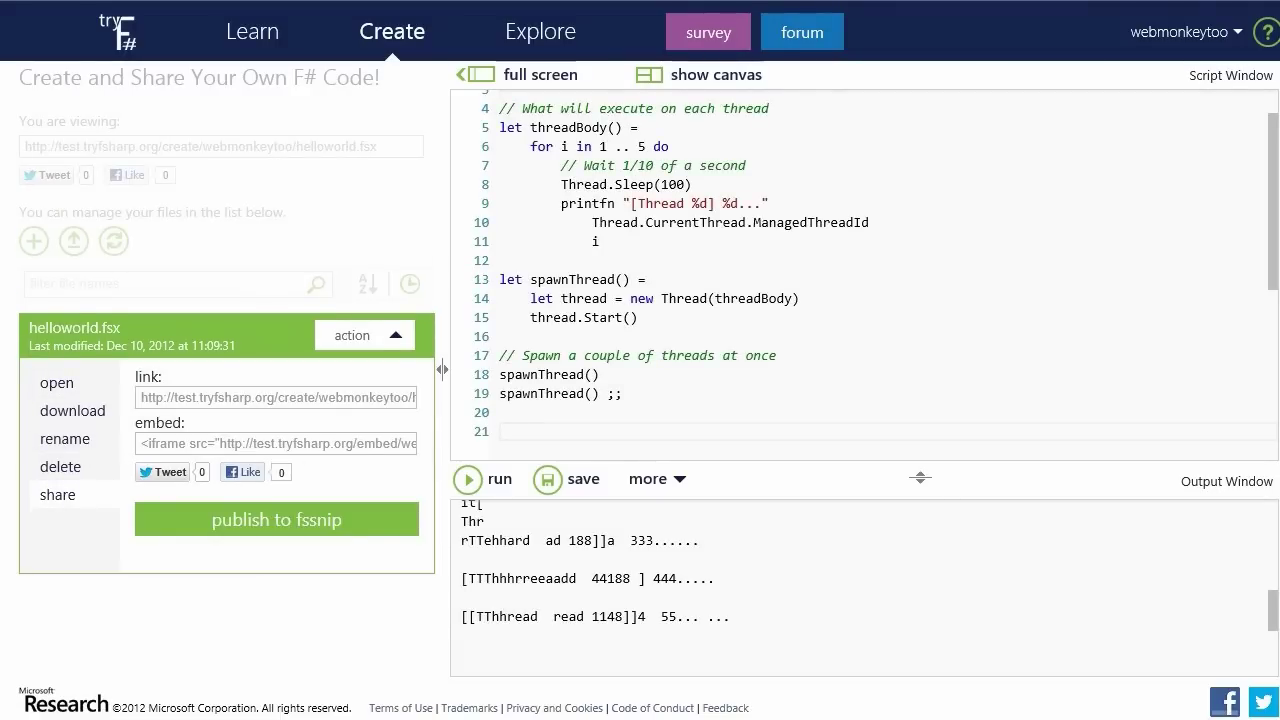
{"action": "left_click", "coordinate": [442, 369]}
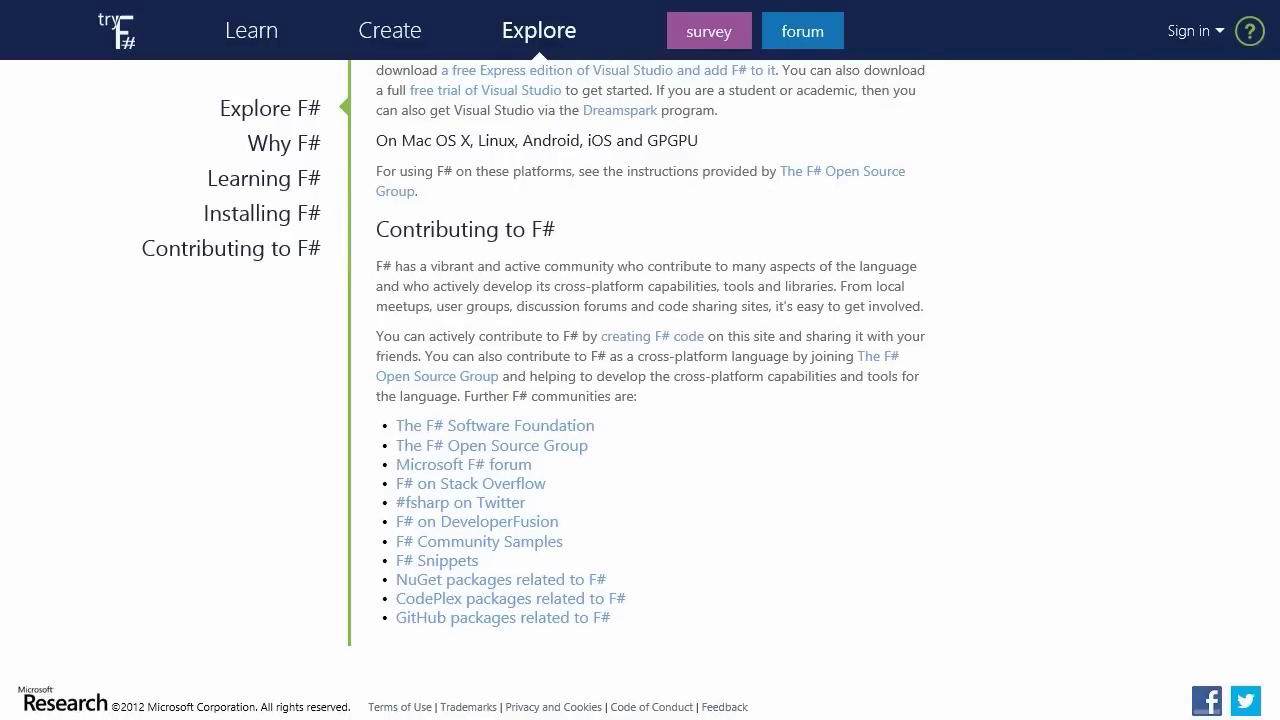
- Jump back to the Explore F# introduction at the top of the Explore page
{"action": "key", "text": "Home"}
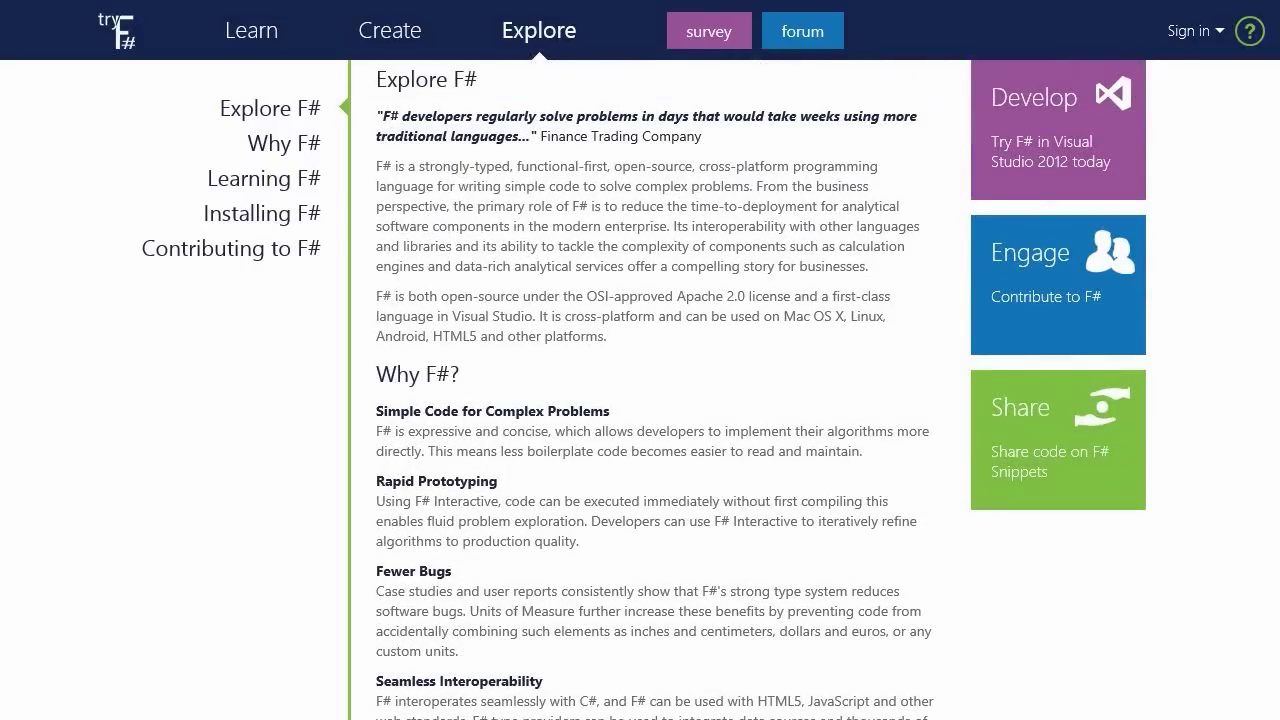